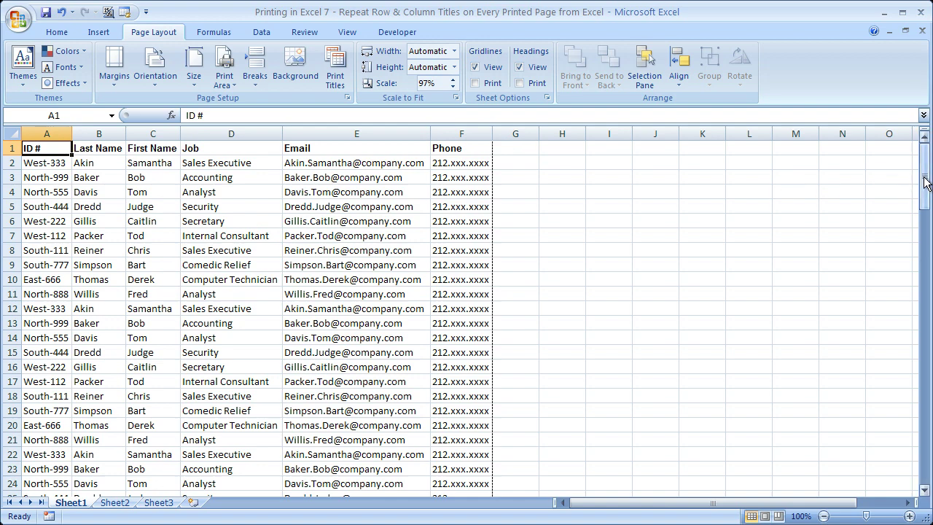
- Preview all three pages of the printout to check where the column headings print, and close the preview
left_click_drag(924, 182, 920, 148)
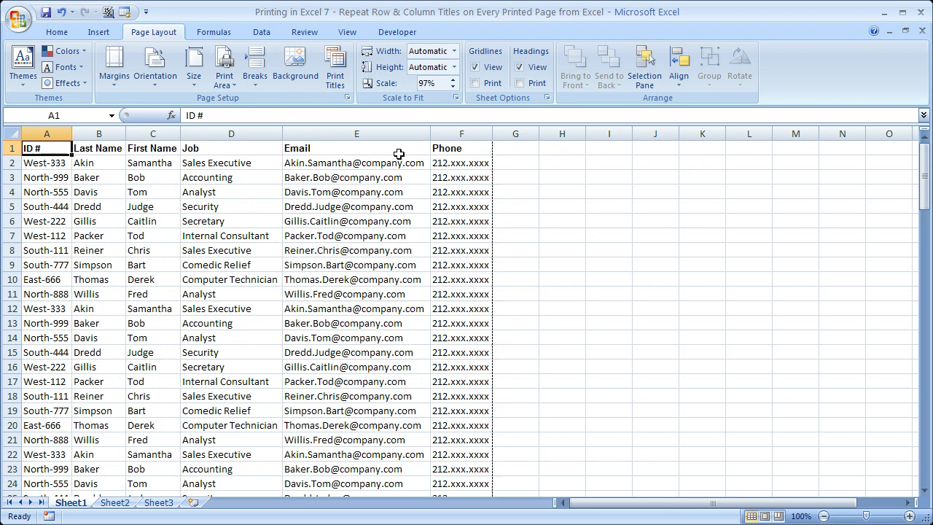
left_click(47, 34)
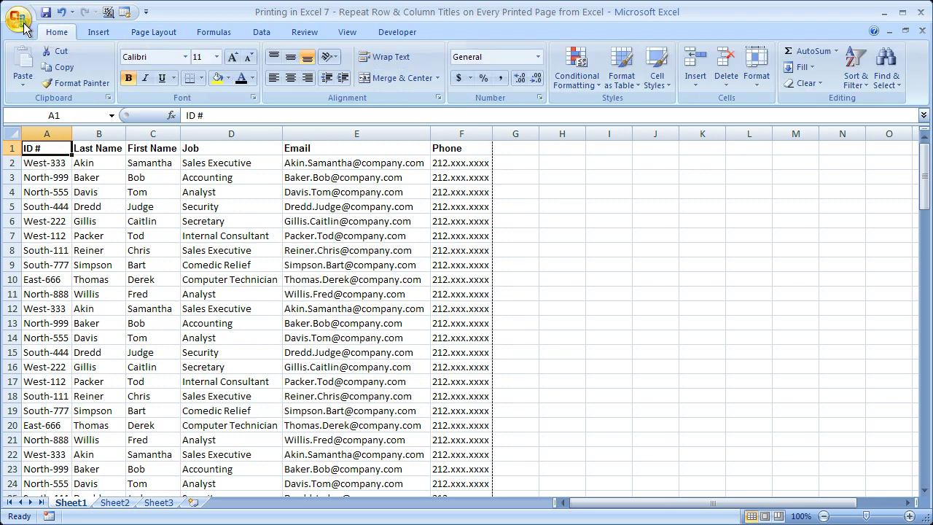
left_click(24, 24)
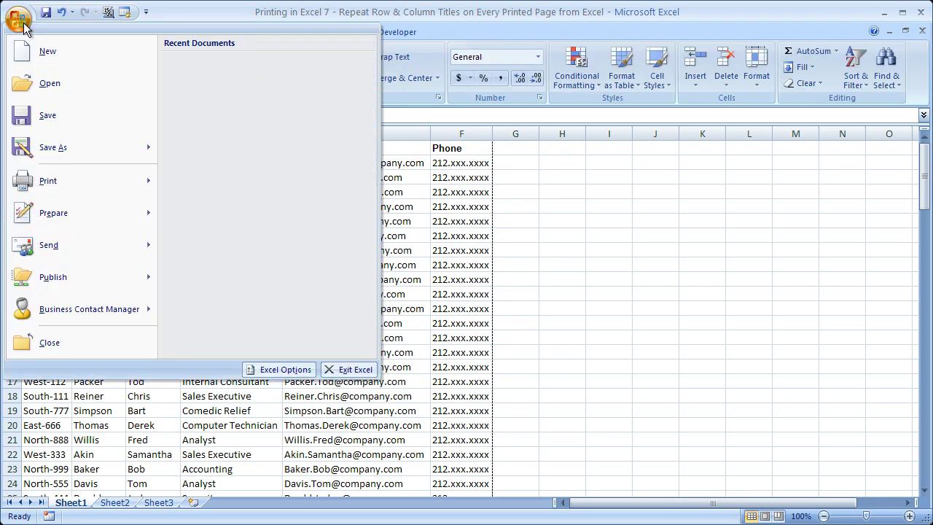
mouse_move(98, 177)
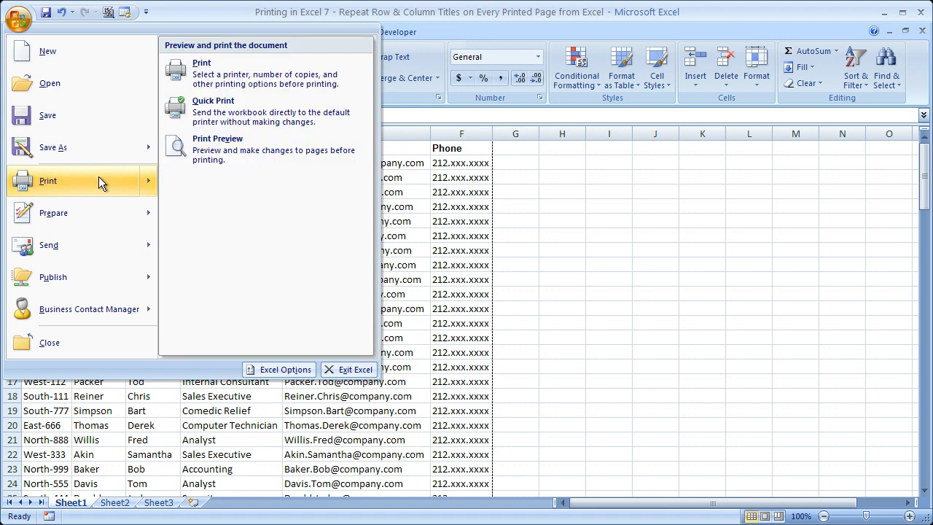
left_click(206, 154)
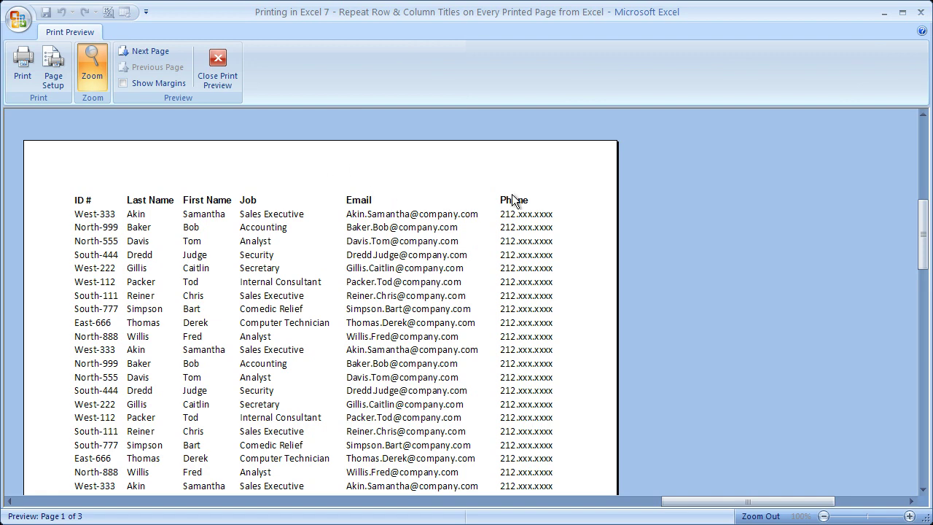
left_click(132, 53)
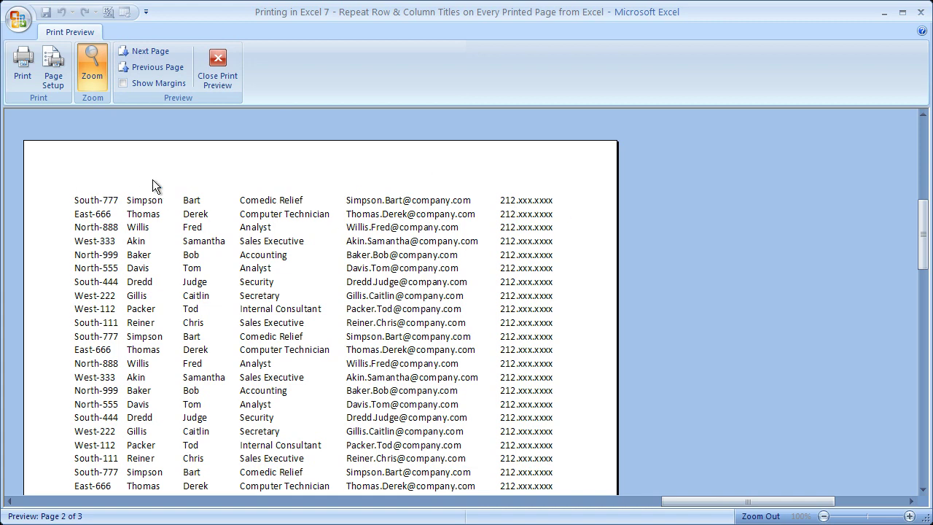
left_click(136, 51)
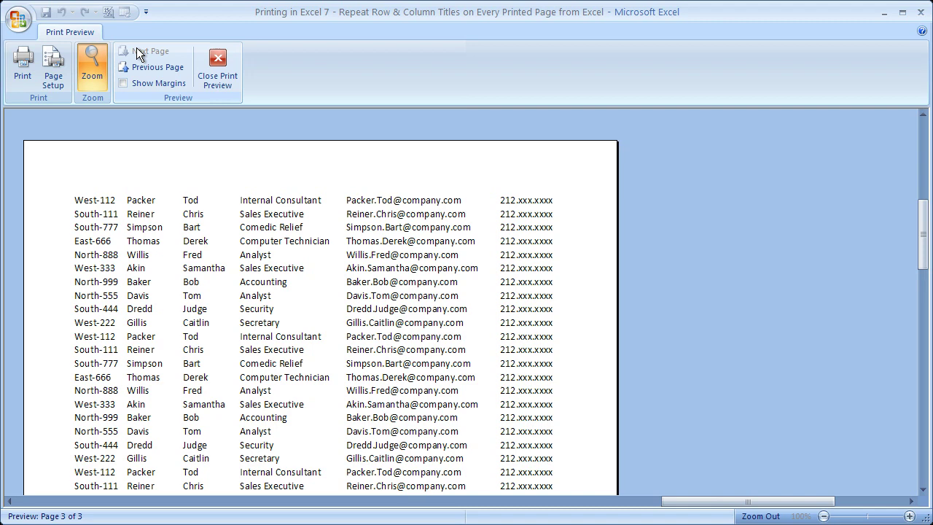
left_click(137, 67)
left_click(137, 67)
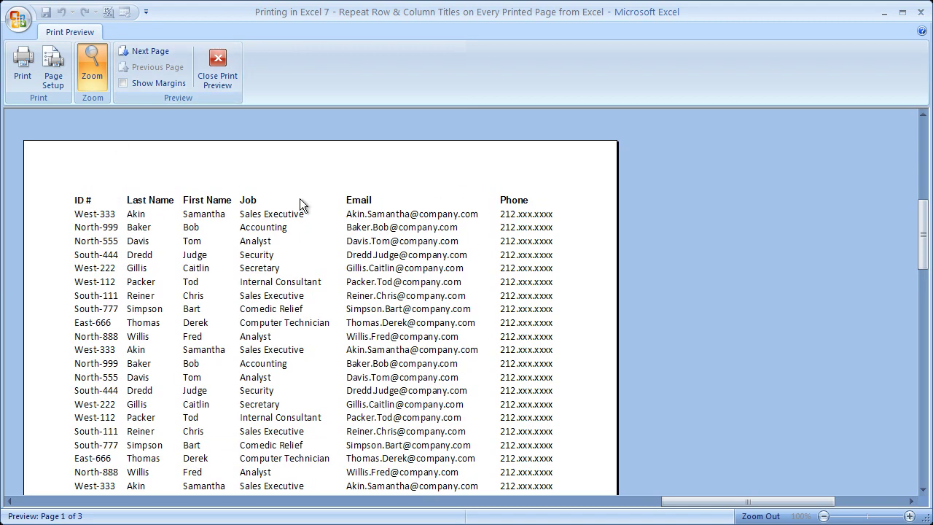
left_click(218, 69)
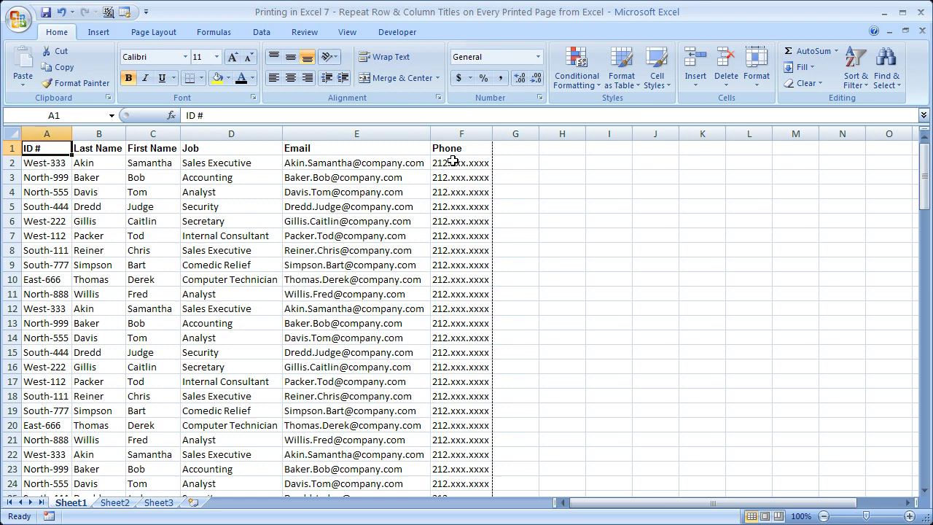
- Open the sheet's print titles settings and pick heading row 1 as the row to repeat at top
left_click(164, 35)
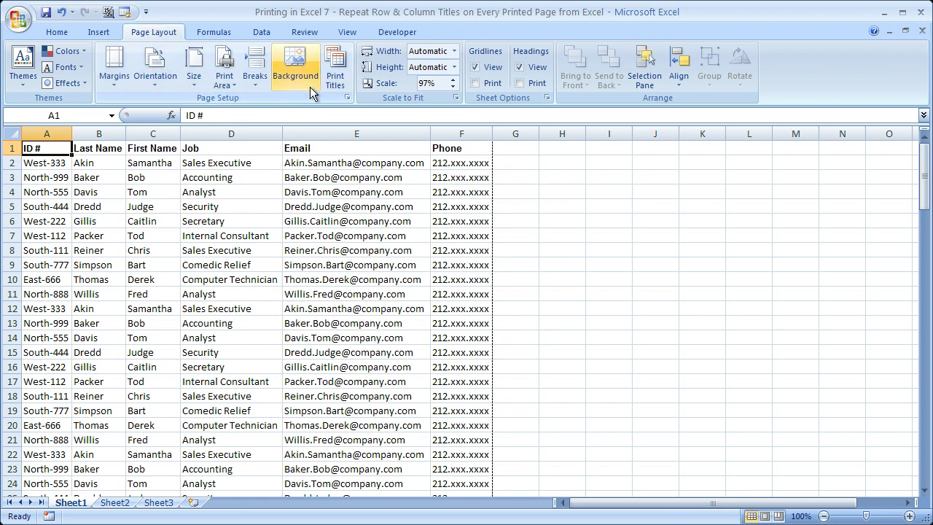
left_click(334, 58)
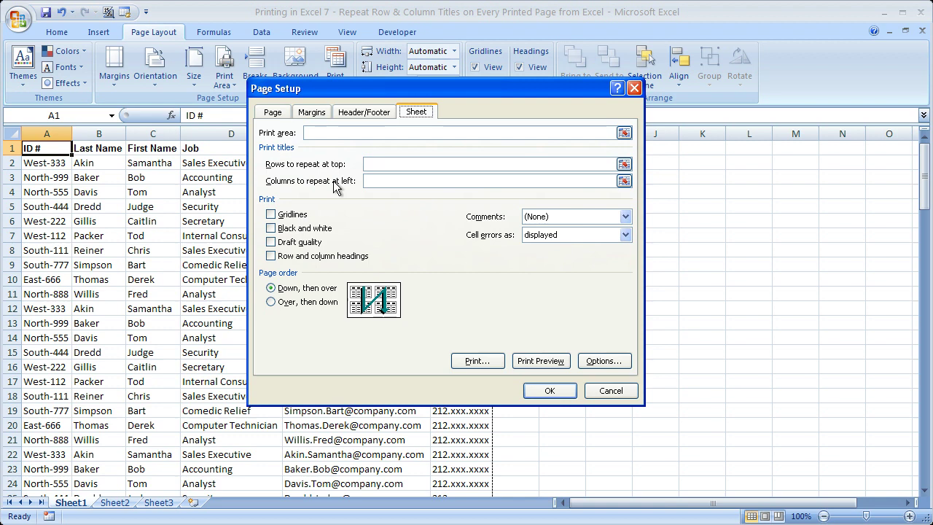
left_click(403, 163)
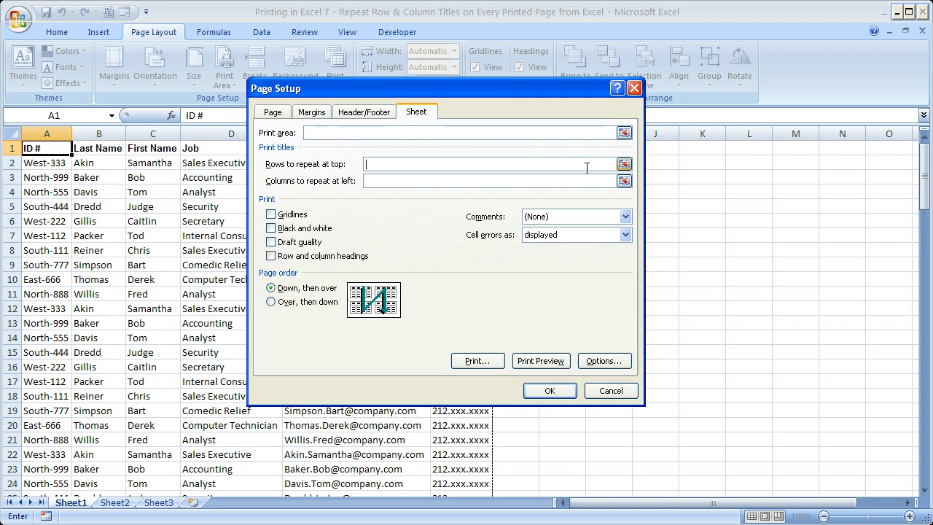
left_click(623, 164)
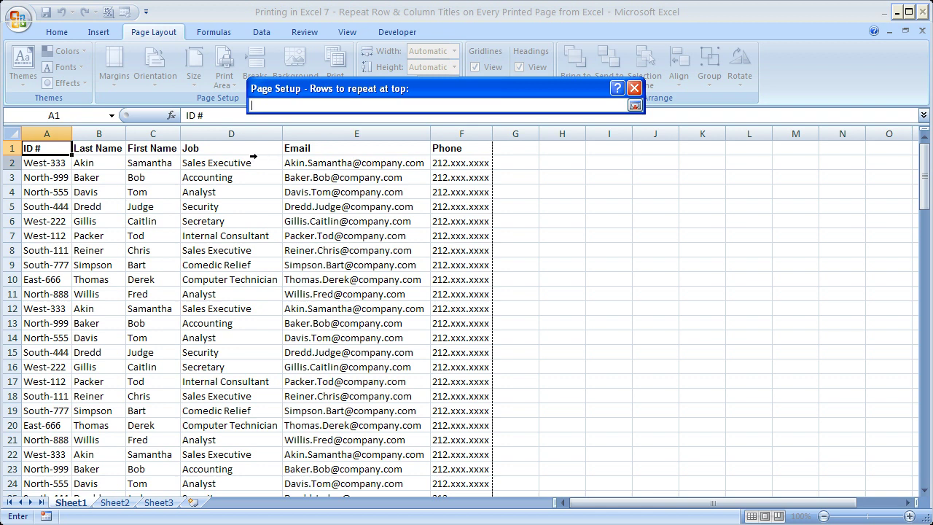
left_click(103, 148)
left_click(102, 162)
left_click(88, 177)
left_click(67, 206)
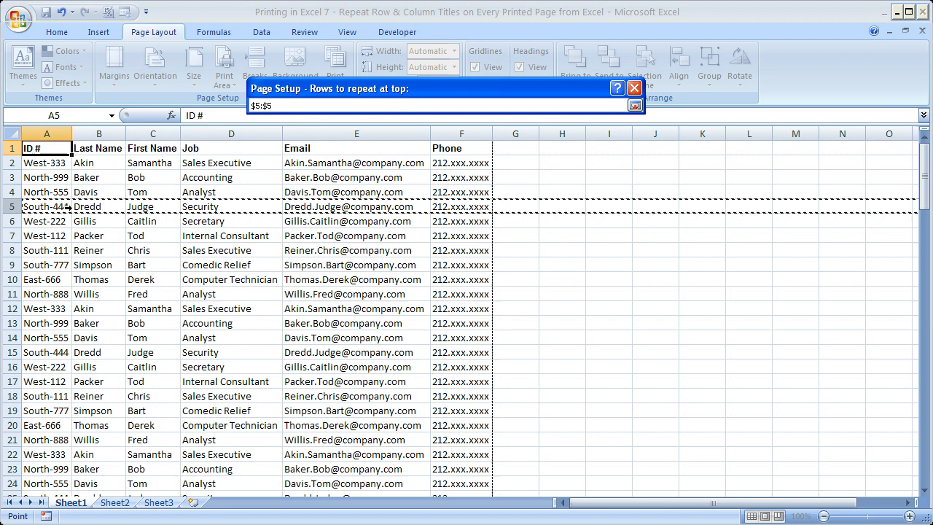
left_click(136, 148)
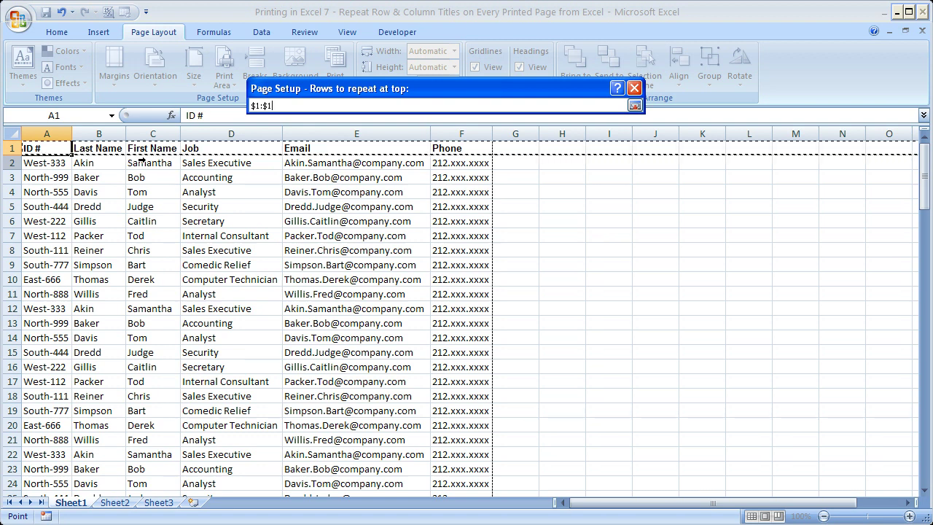
- Try multi-row ranges for the rows to repeat at top, such as rows 1 to 4 and rows 1 to 5
left_click_drag(136, 148, 134, 191)
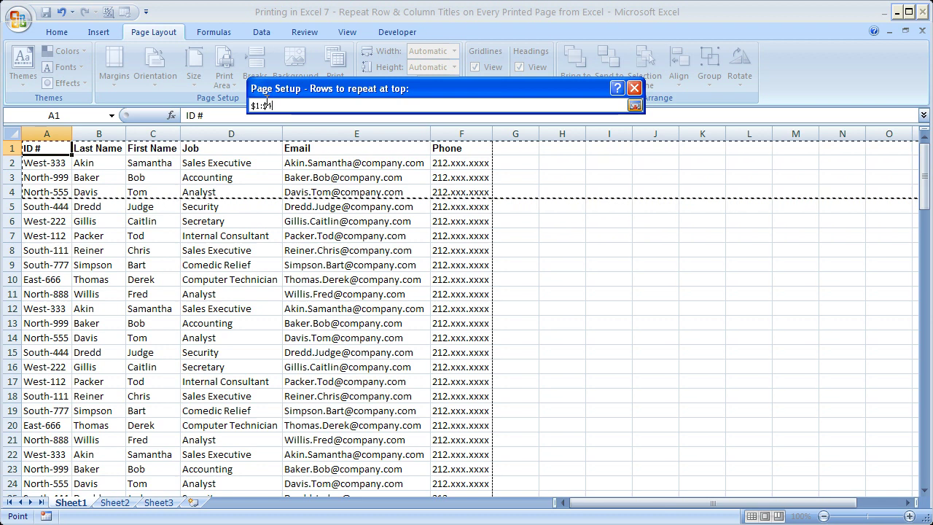
left_click(141, 146)
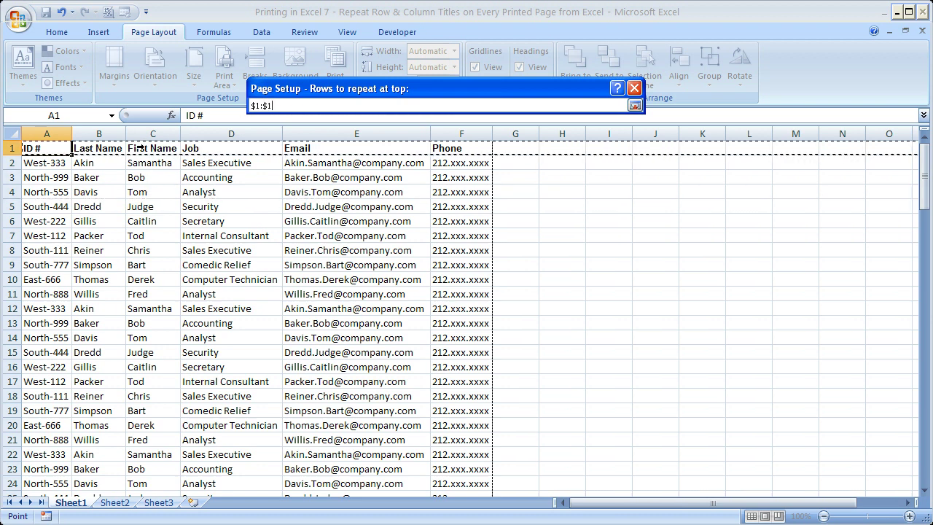
left_click(132, 148)
left_click_drag(132, 147, 130, 207)
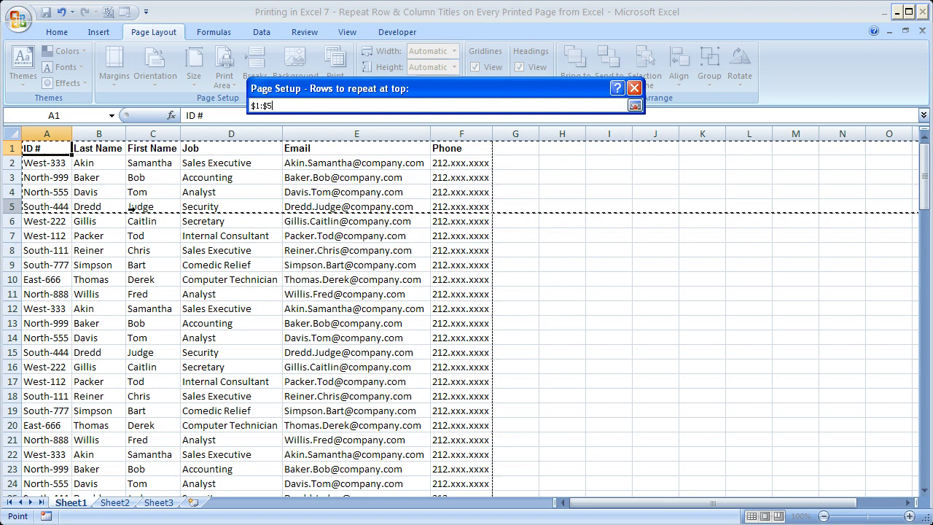
- Set the rows to repeat at top to $1:$1 and accept the range
left_click(134, 148)
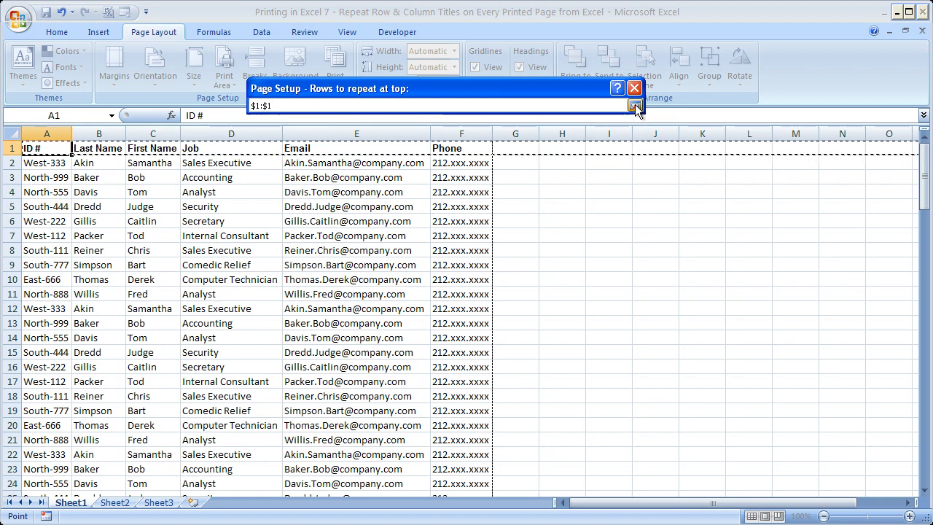
left_click(635, 104)
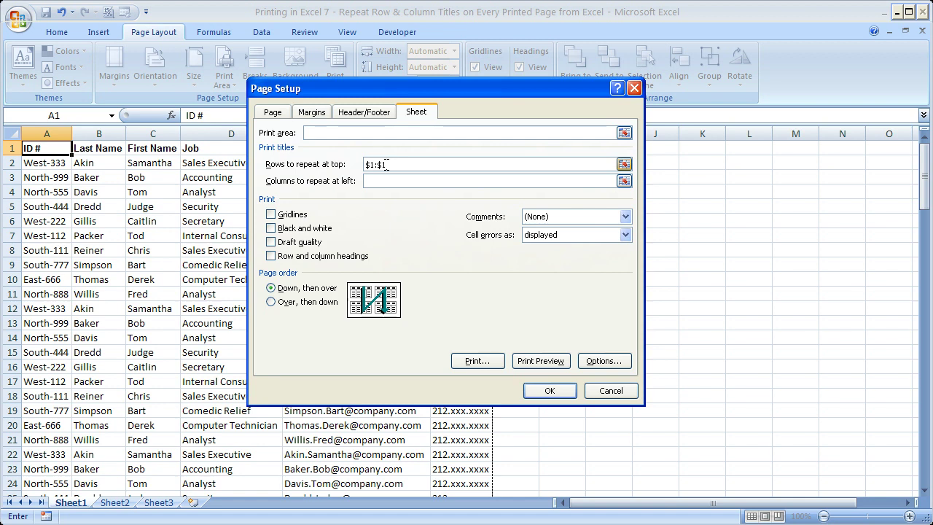
- Set the columns to repeat at left to $A:$D for the print titles
left_click(388, 178)
left_click(623, 180)
left_click(100, 133)
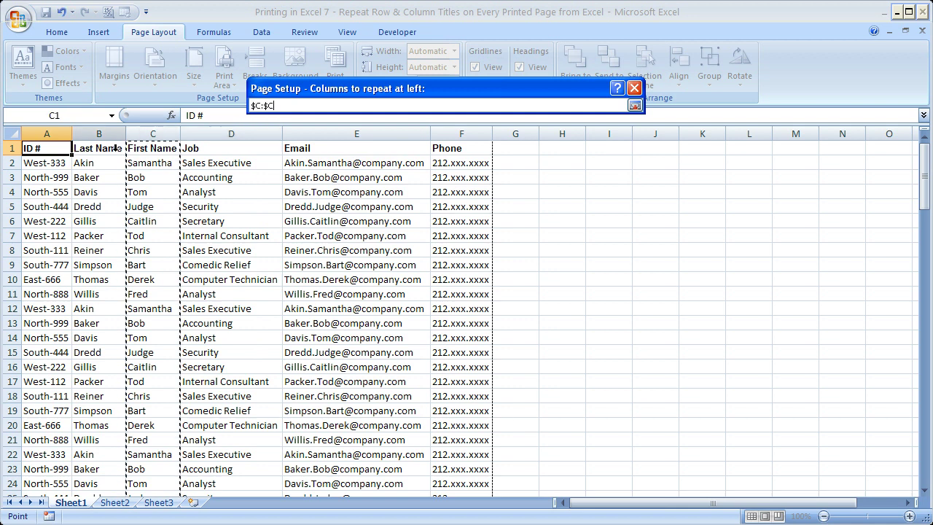
left_click(47, 133)
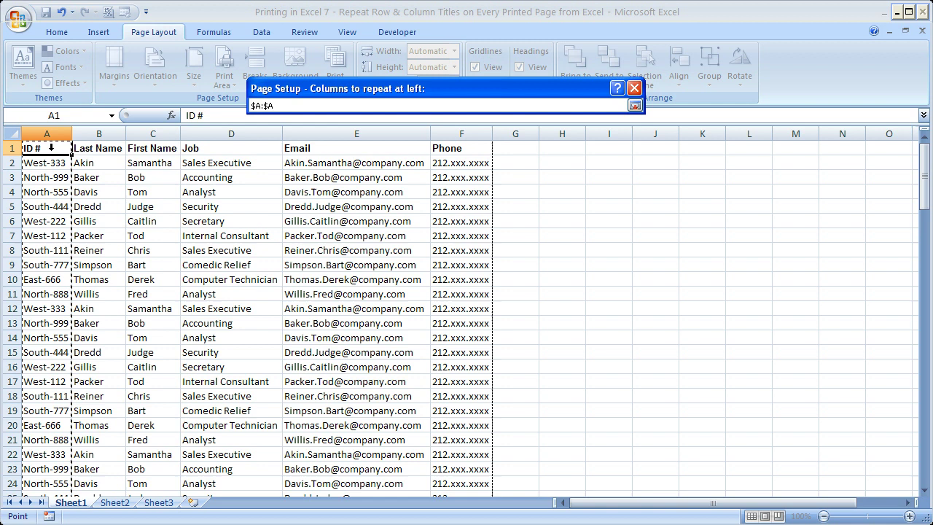
left_click(53, 148)
left_click_drag(56, 148, 188, 163)
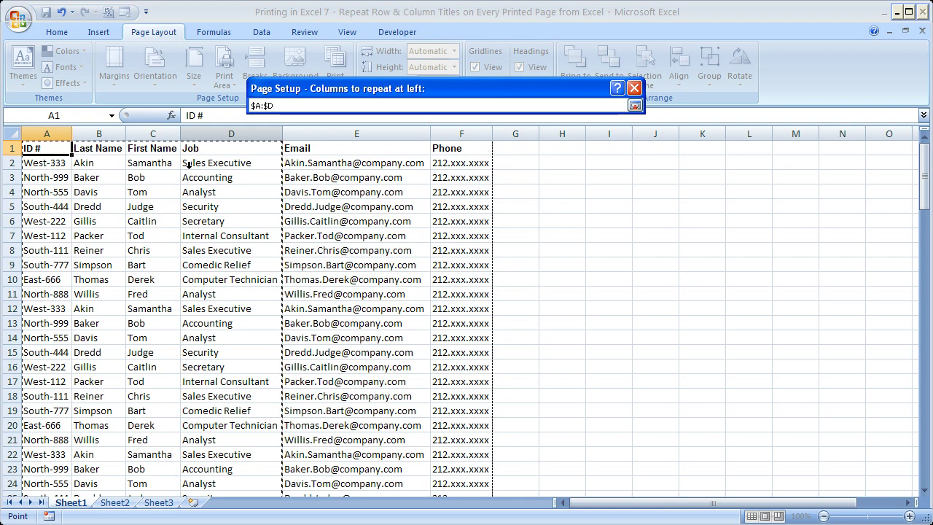
key("Return")
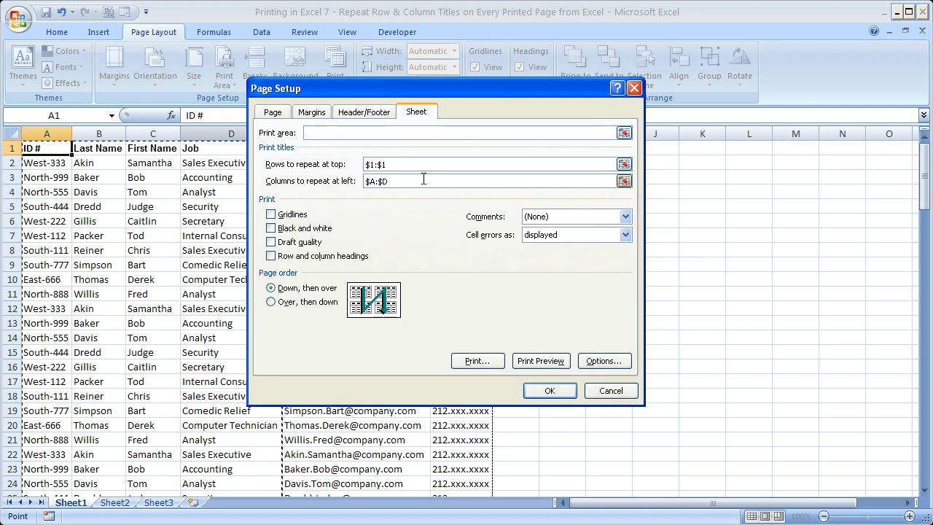
- Clear the range of columns to repeat at left and apply the page setup
key("BackSpace")
key("BackSpace")
key("BackSpace")
key("BackSpace")
key("BackSpace")
left_click(547, 392)
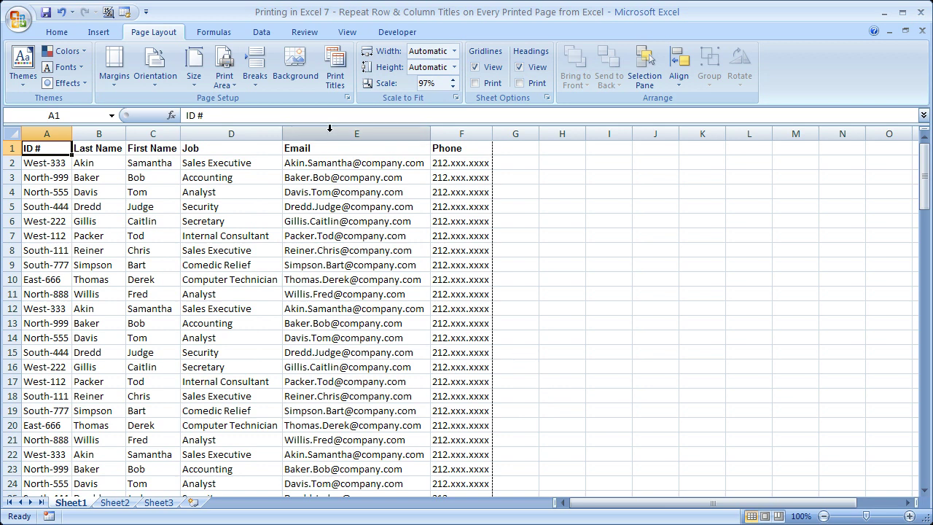
- Preview the printout from the print titles settings, check the headings on all three pages, and close the preview
left_click(335, 76)
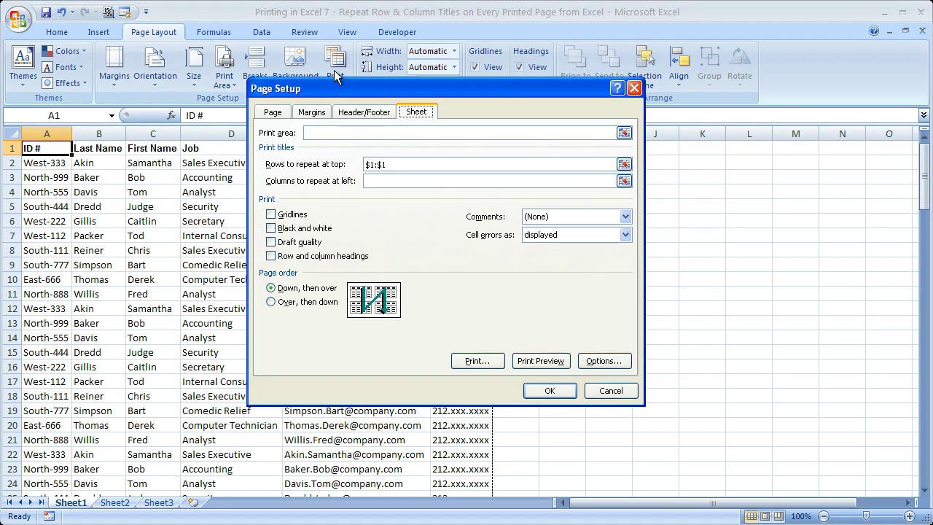
left_click(534, 360)
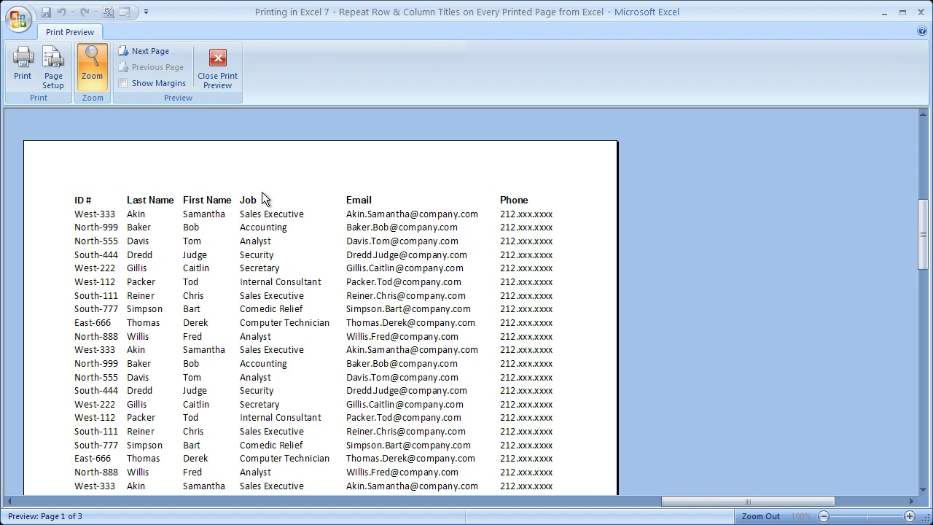
left_click(141, 52)
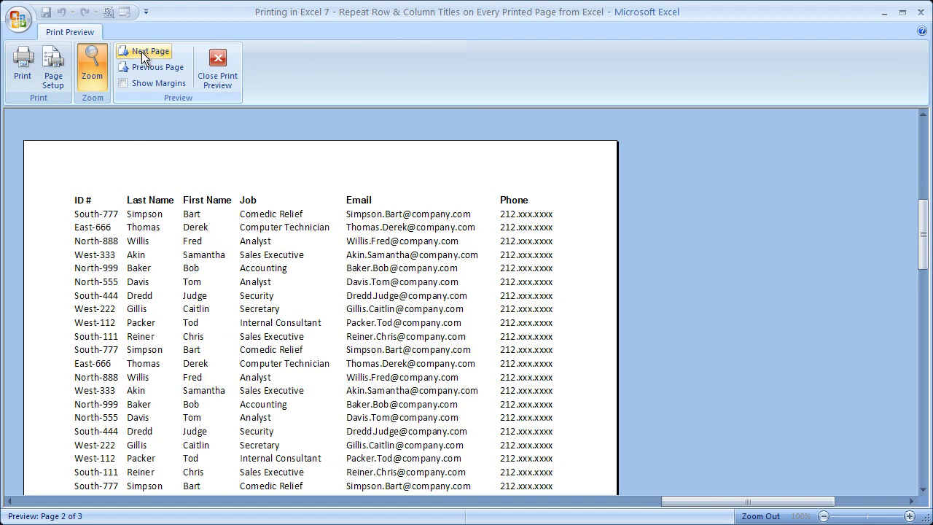
left_click(141, 51)
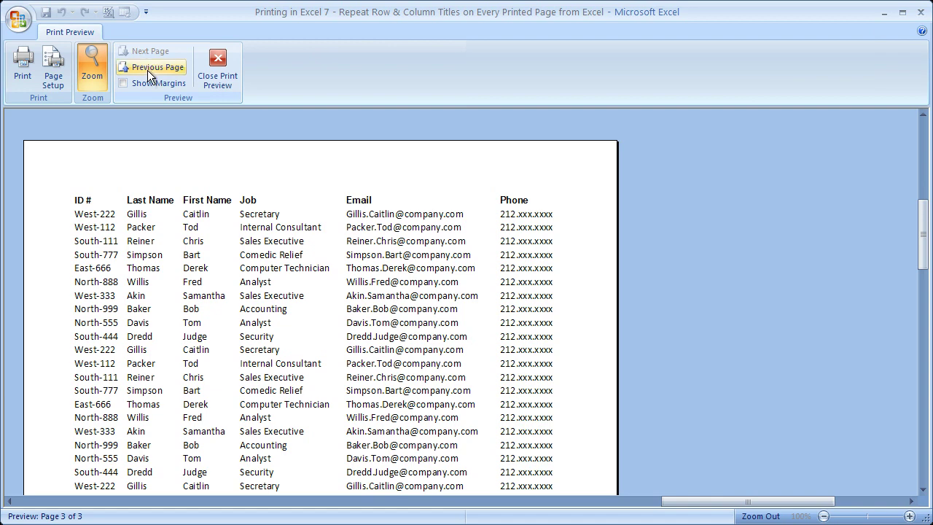
left_click(148, 67)
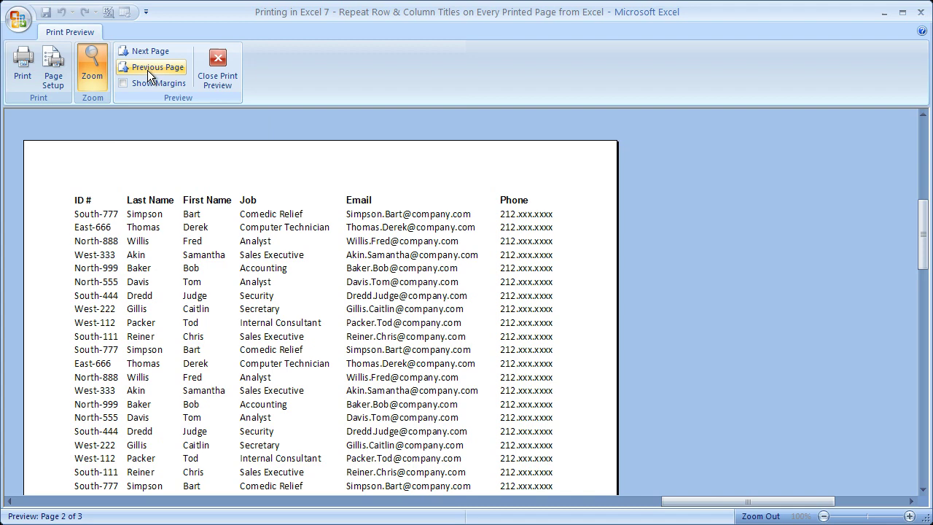
left_click(147, 69)
double_click(142, 51)
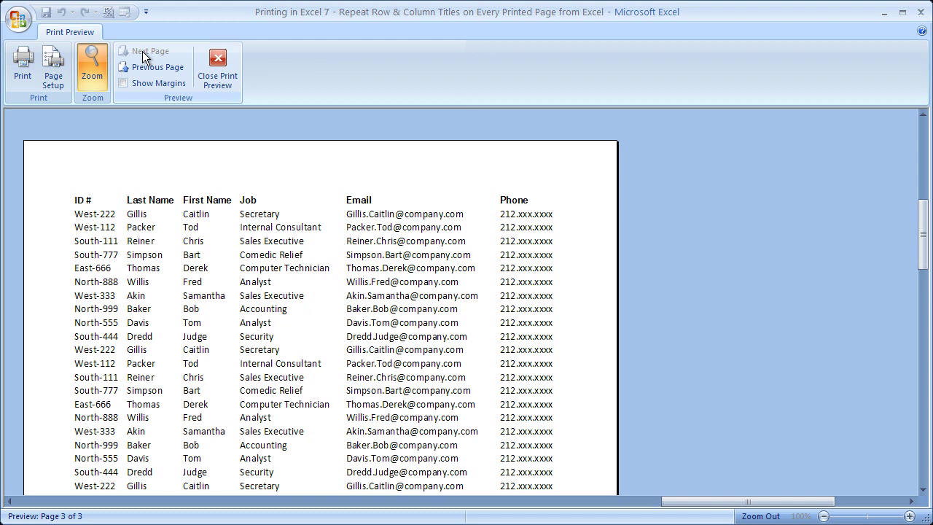
left_click(209, 60)
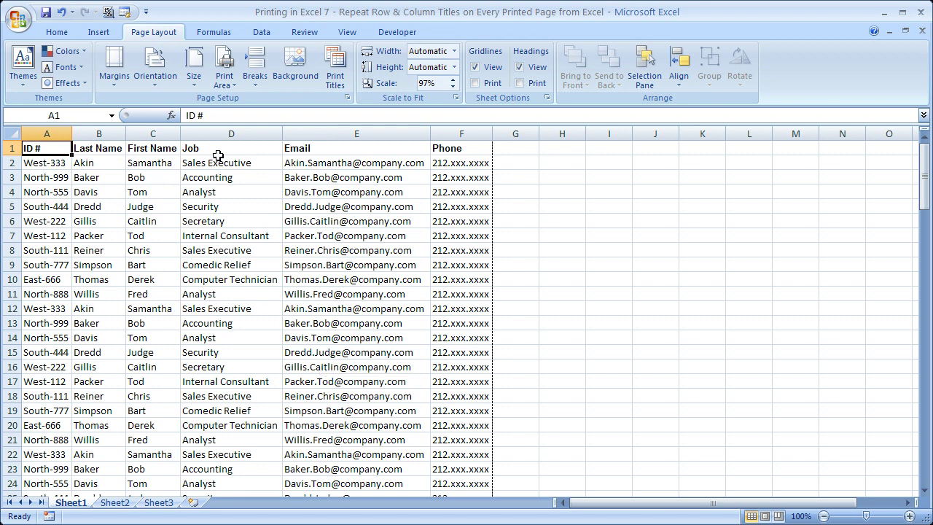
- Remove the $1:$1 range from the rows to repeat at top and apply the page setup
left_click(335, 64)
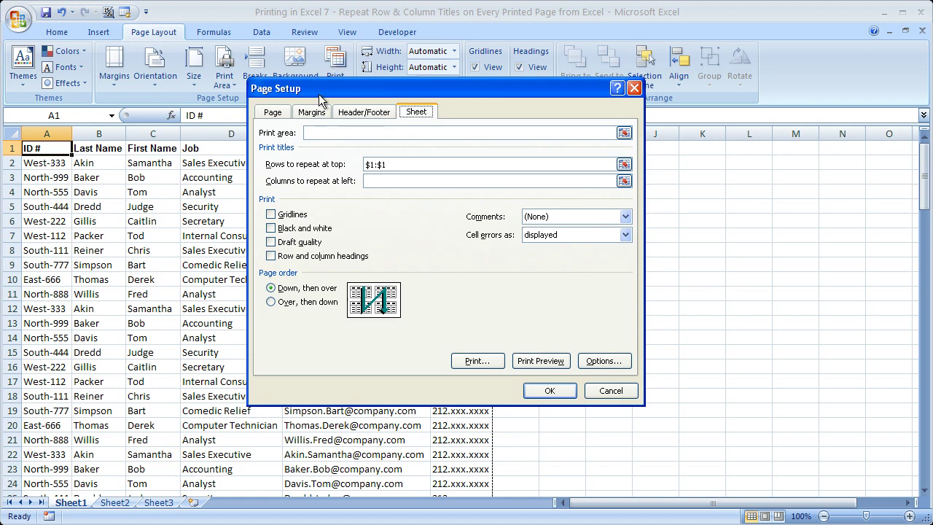
left_click_drag(387, 164, 364, 164)
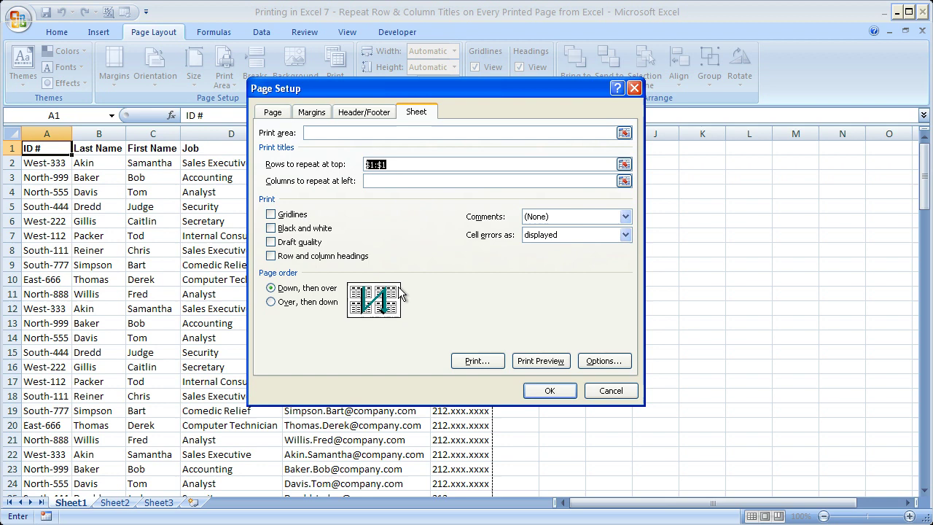
key("Delete")
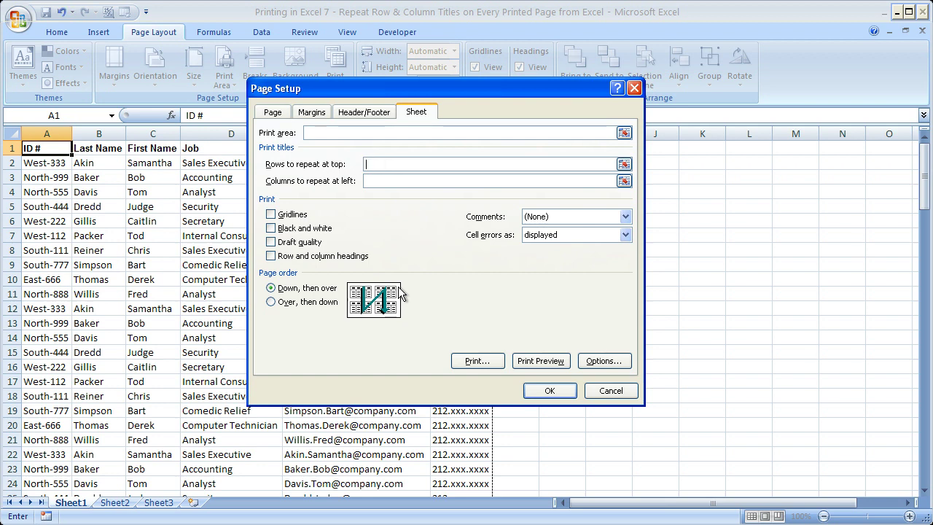
left_click(549, 391)
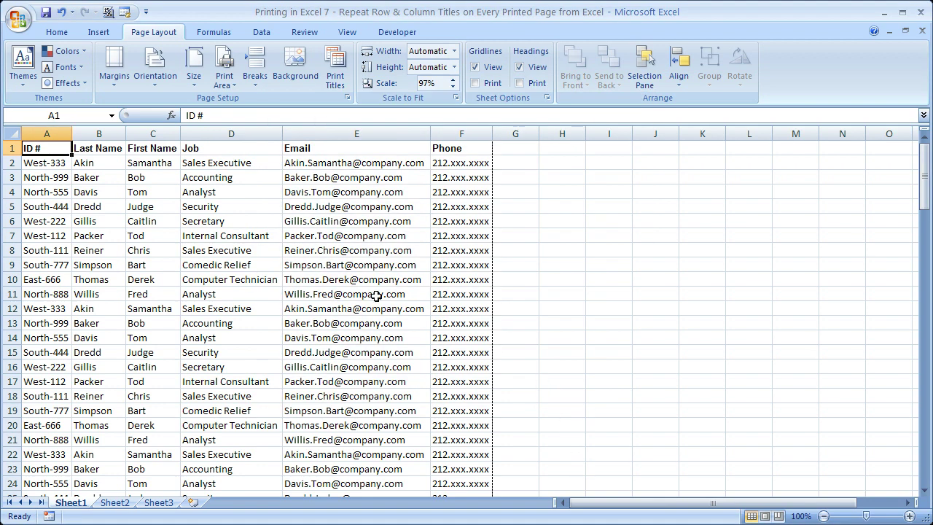